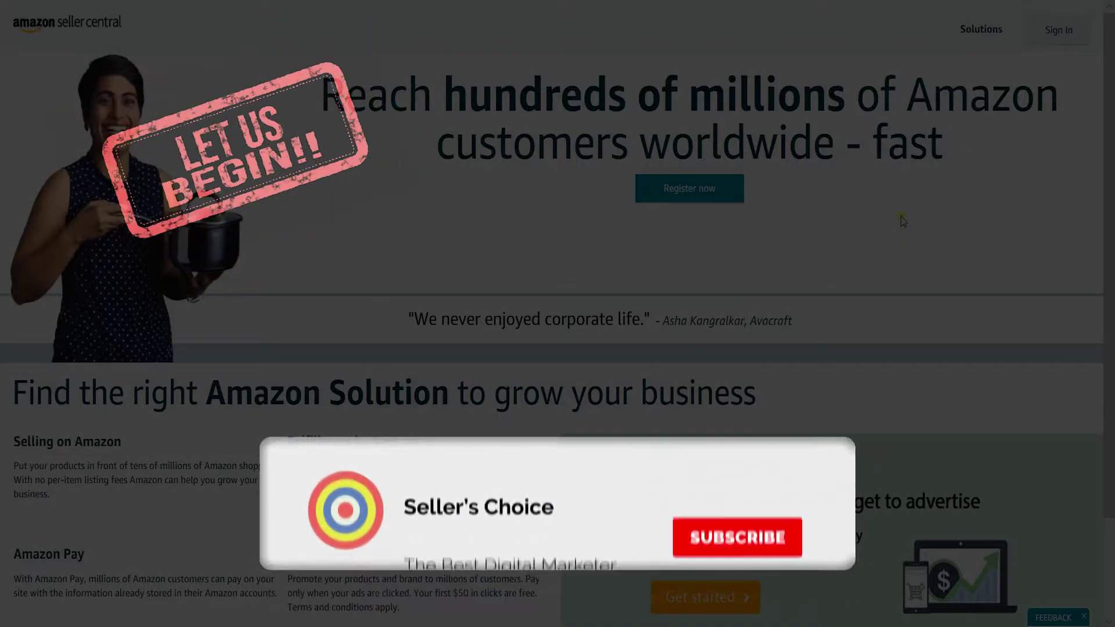
Sign in to Seller Central with the seller account credentials to reach the home dashboard.
click(1043, 36)
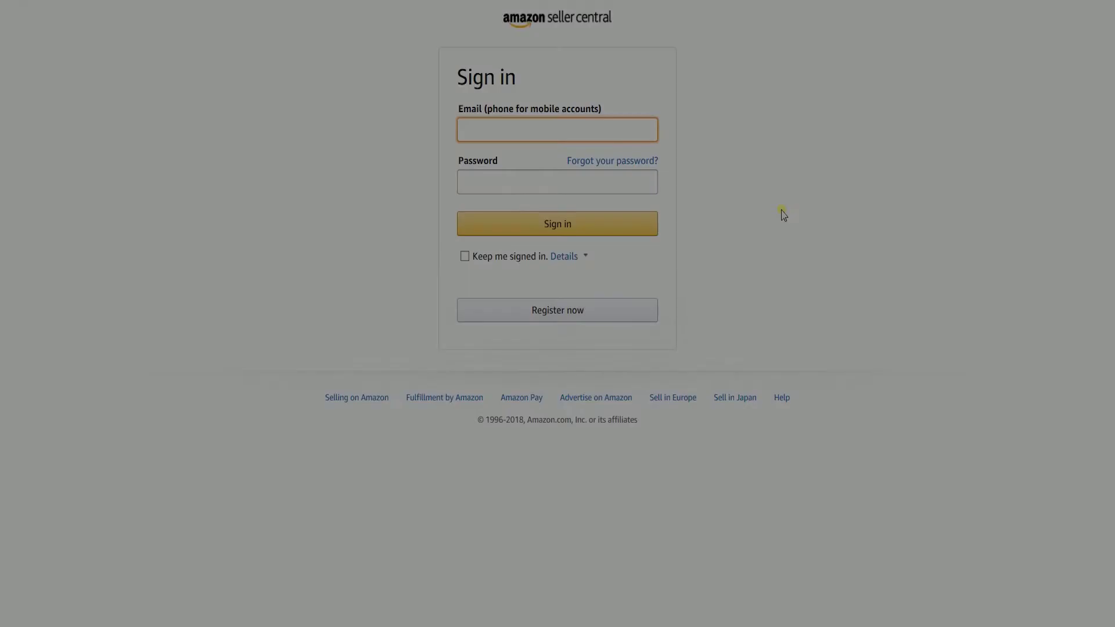
click(782, 214)
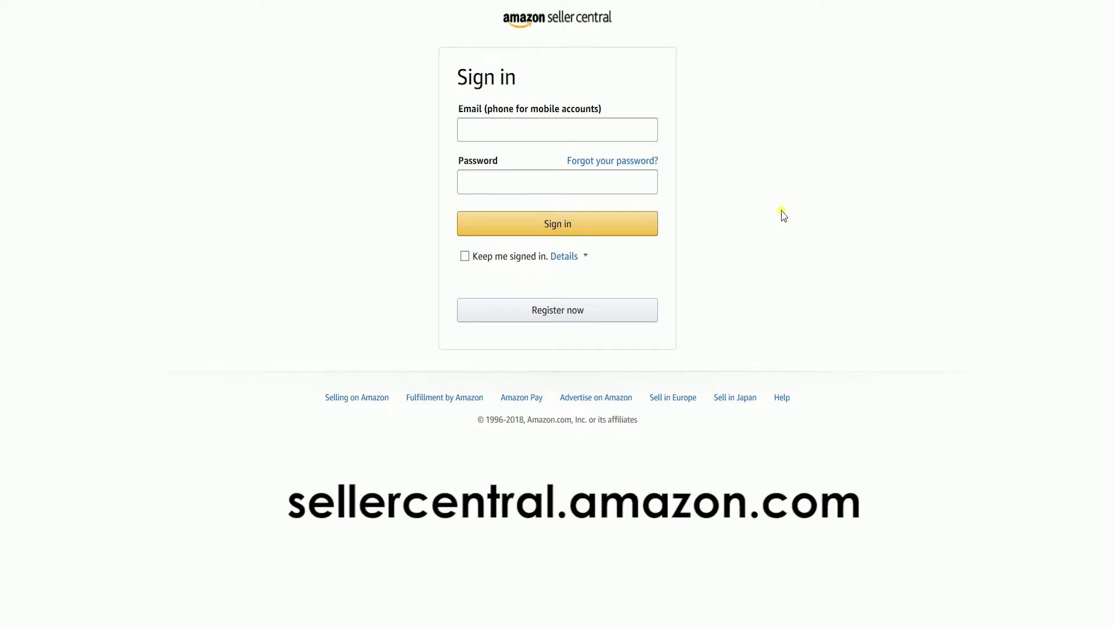
click(590, 219)
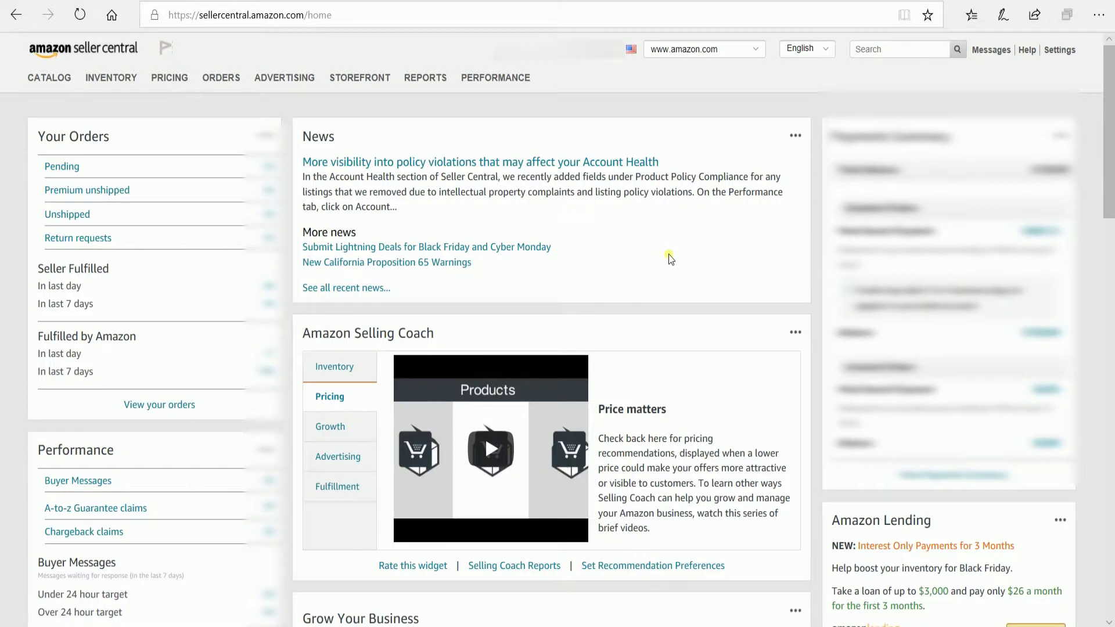
Go to Inventory > Add Products via Upload and its Download an Inventory File tab.
mouse_move(111, 79)
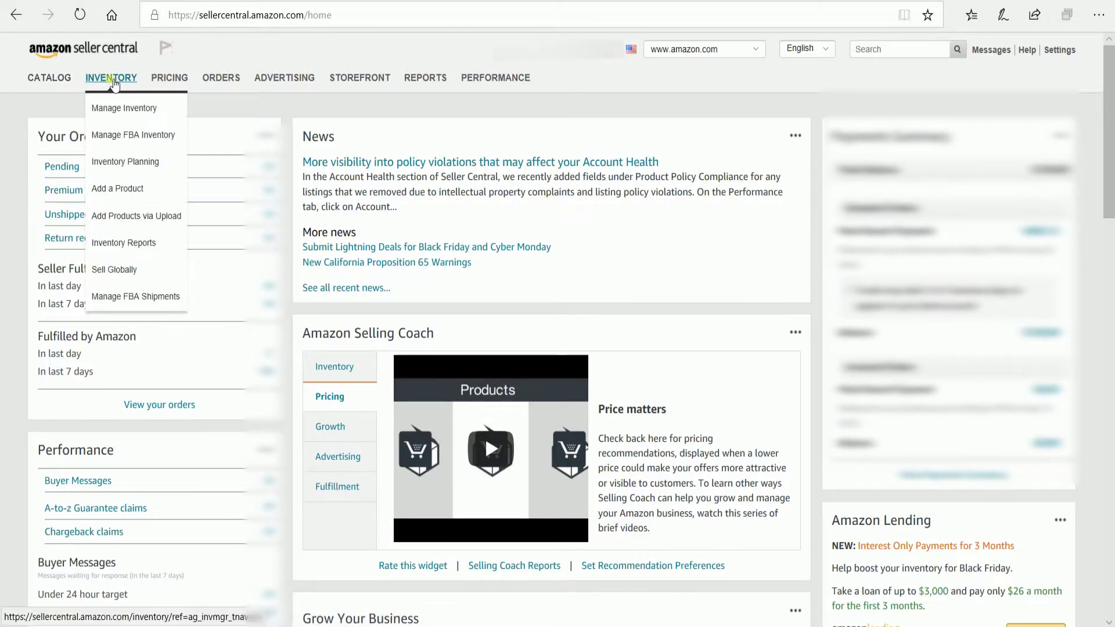
click(153, 227)
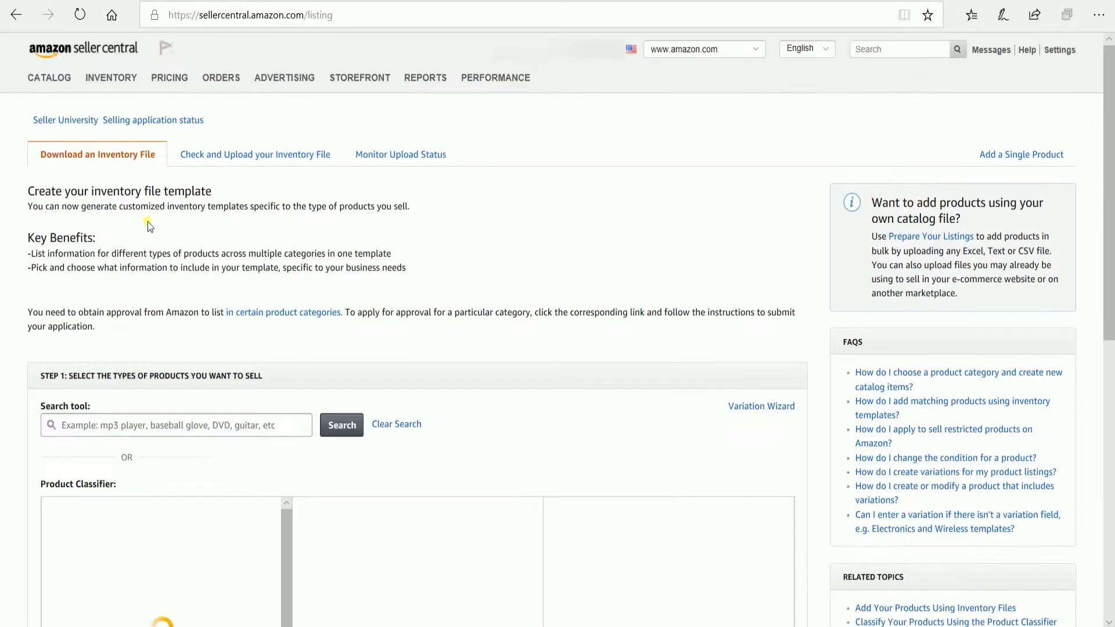
click(112, 164)
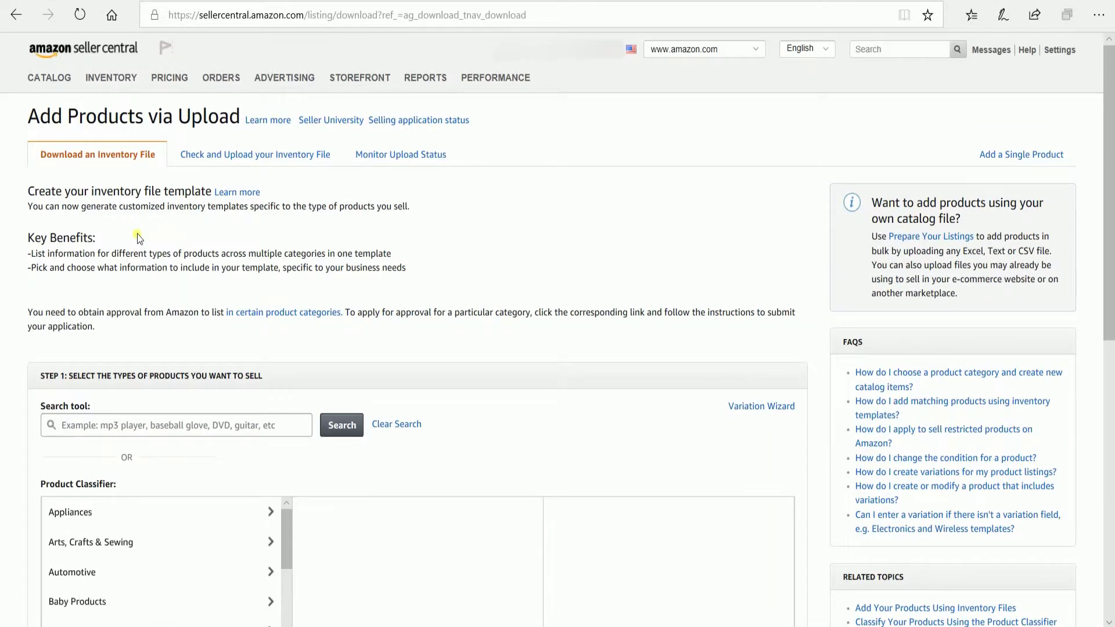
Expand the Inventory Files table and locate the Product matching only row.
scroll(26, 288, down, 10)
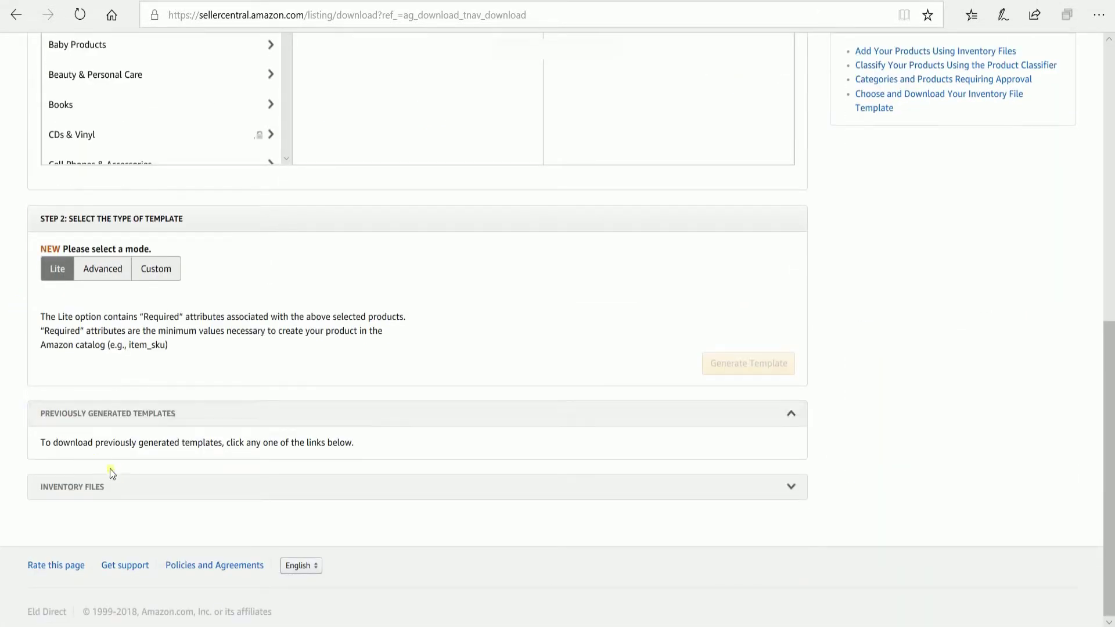
click(137, 489)
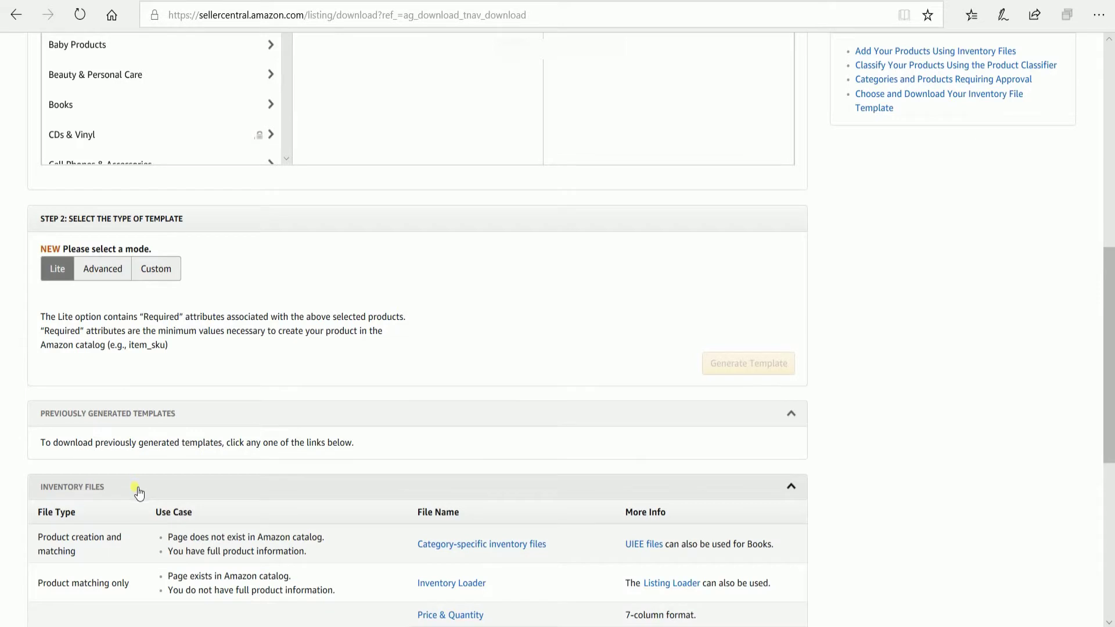
scroll(259, 461, down, 2)
scroll(258, 462, down, 4)
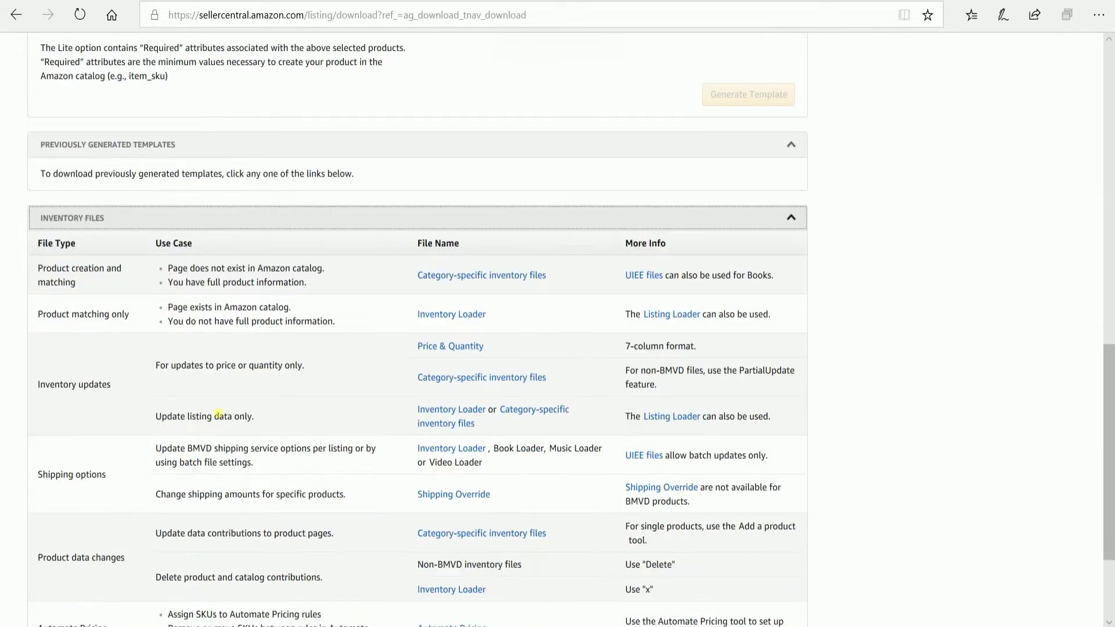
drag(35, 315, 350, 323)
click(350, 322)
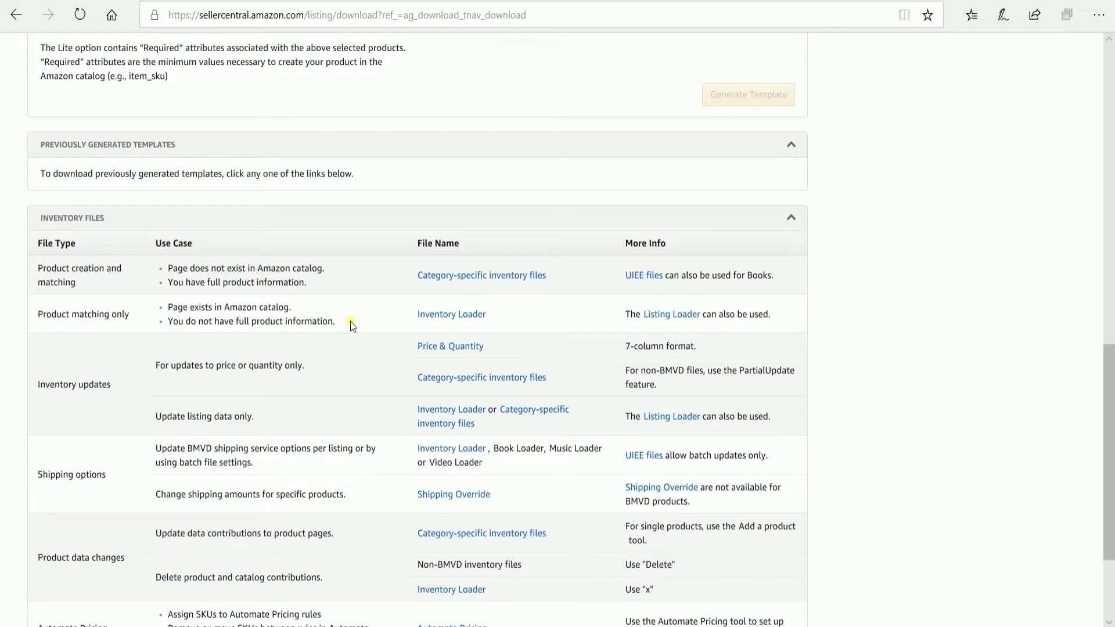
Download the Inventory Loader template from its help window, then close the window.
click(482, 315)
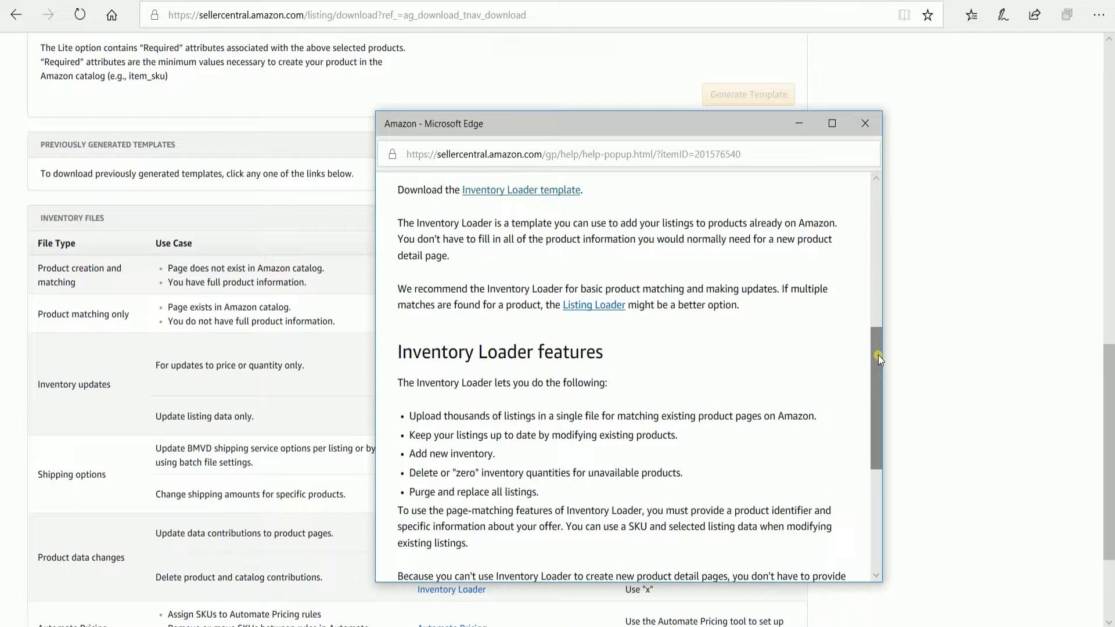
click(520, 194)
click(715, 154)
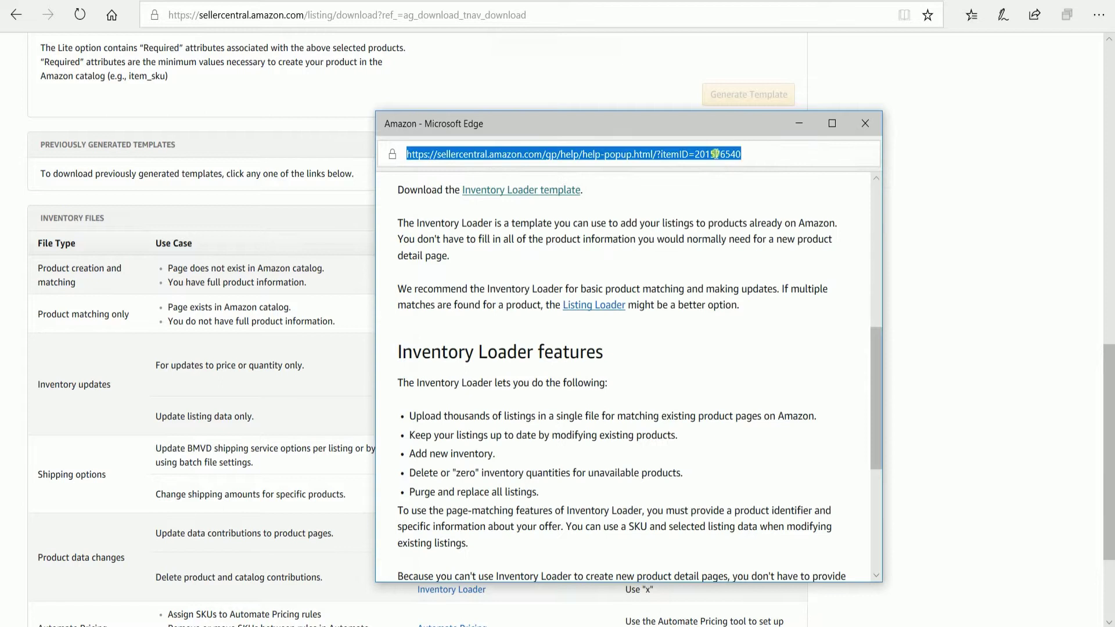
click(863, 124)
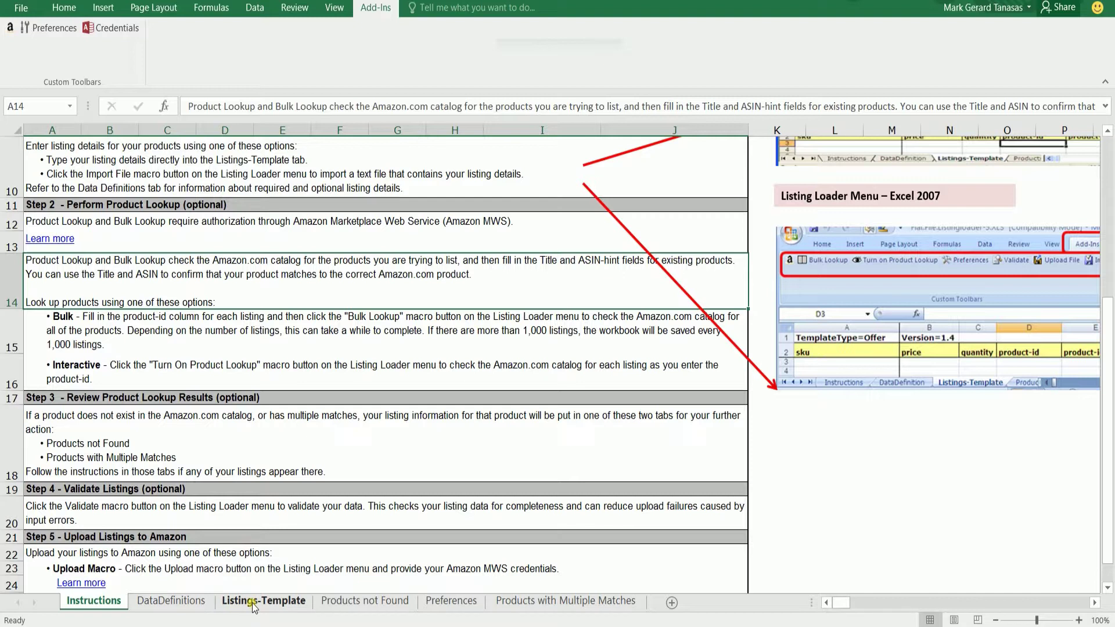
Show the Listings-Template sheet and copy ASIN B00NGV4506 from the blender's page address.
click(290, 603)
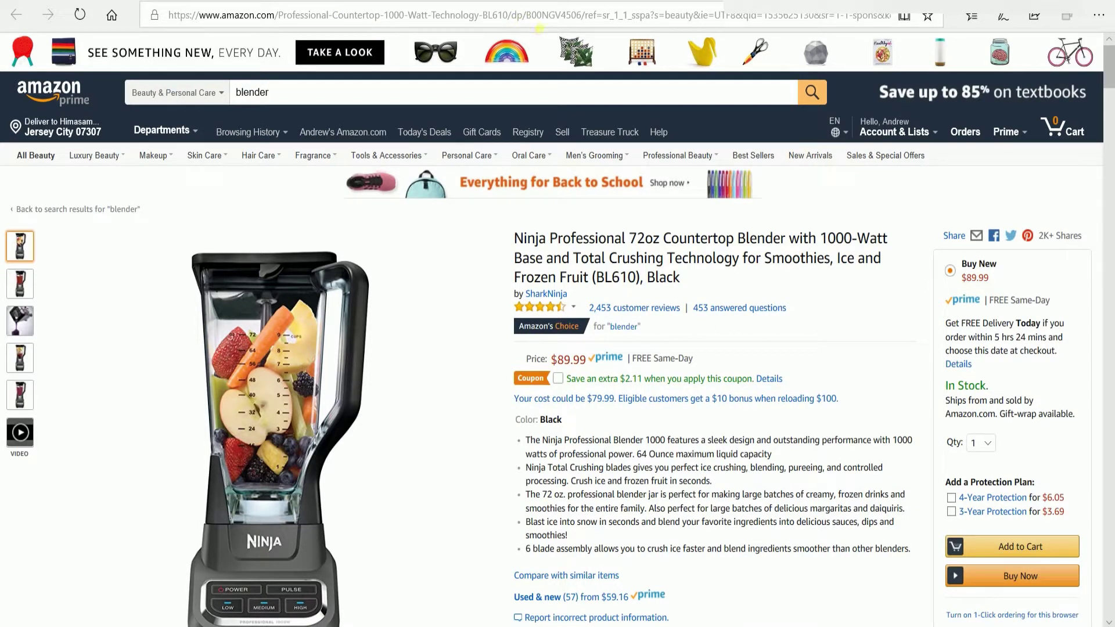
drag(527, 18, 586, 21)
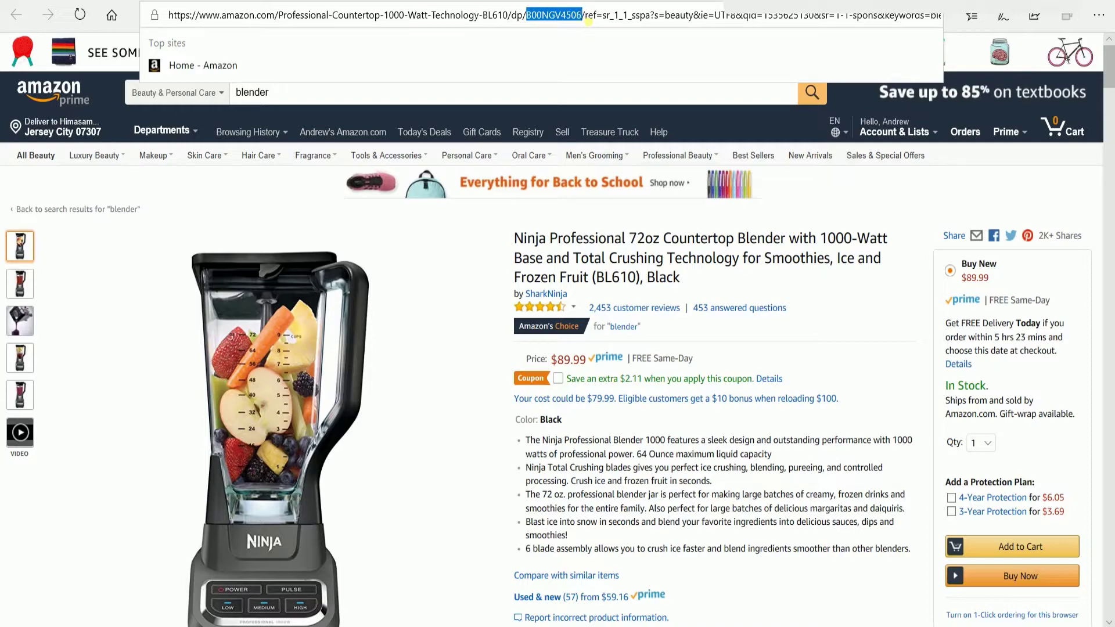
key(alt+Tab)
Paste ASIN B00NGV4506 into D4 and set the product ID type to ASIN.
key(F2)
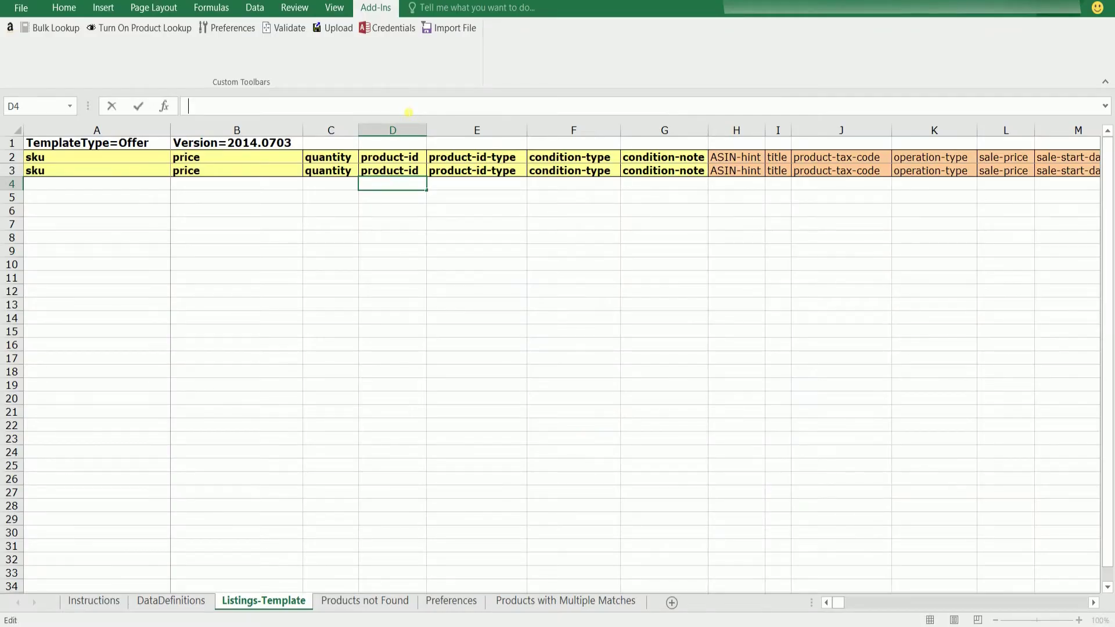
text(B00NGV4506)
key(Return)
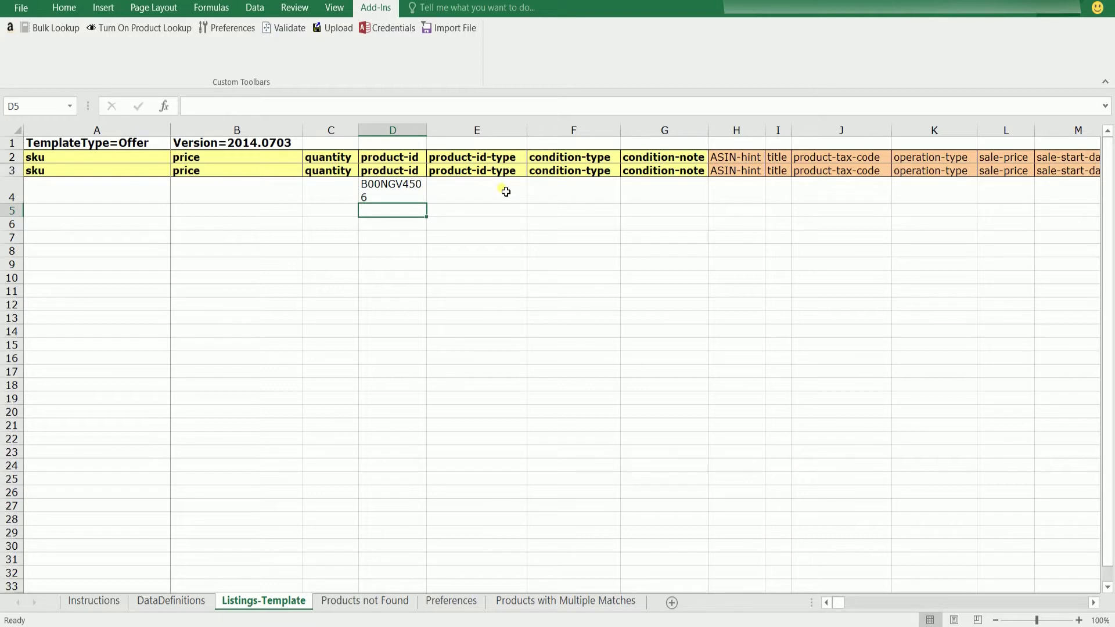
click(505, 191)
click(518, 192)
click(518, 192)
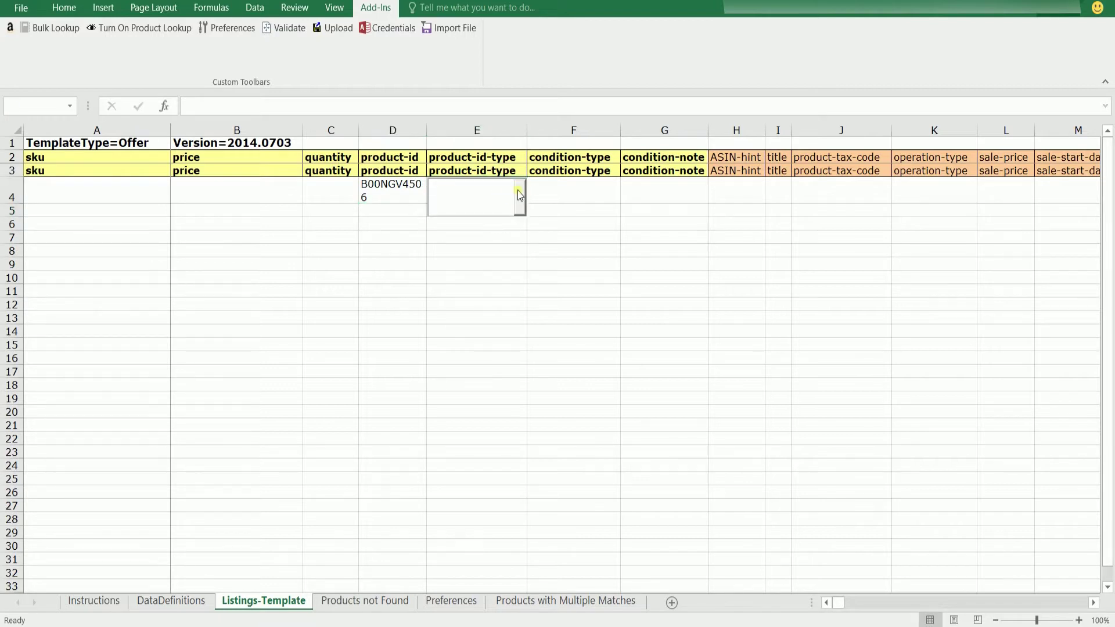
click(518, 192)
click(488, 239)
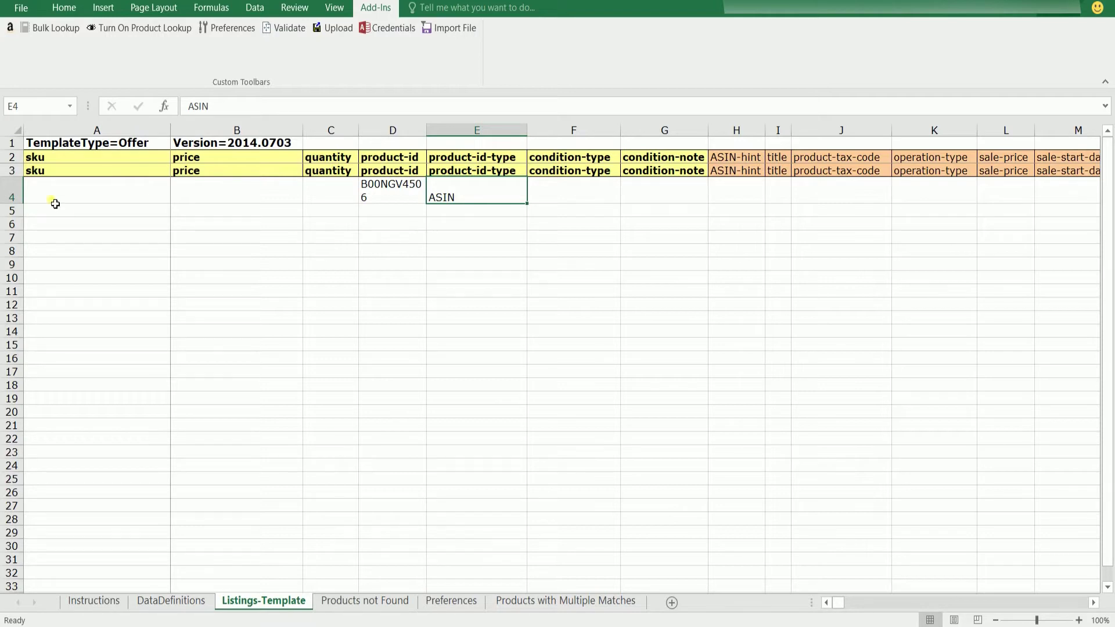
Enter SKU asd123456789, price 84.99 and quantity 20 in row 4.
click(79, 191)
text(asd)
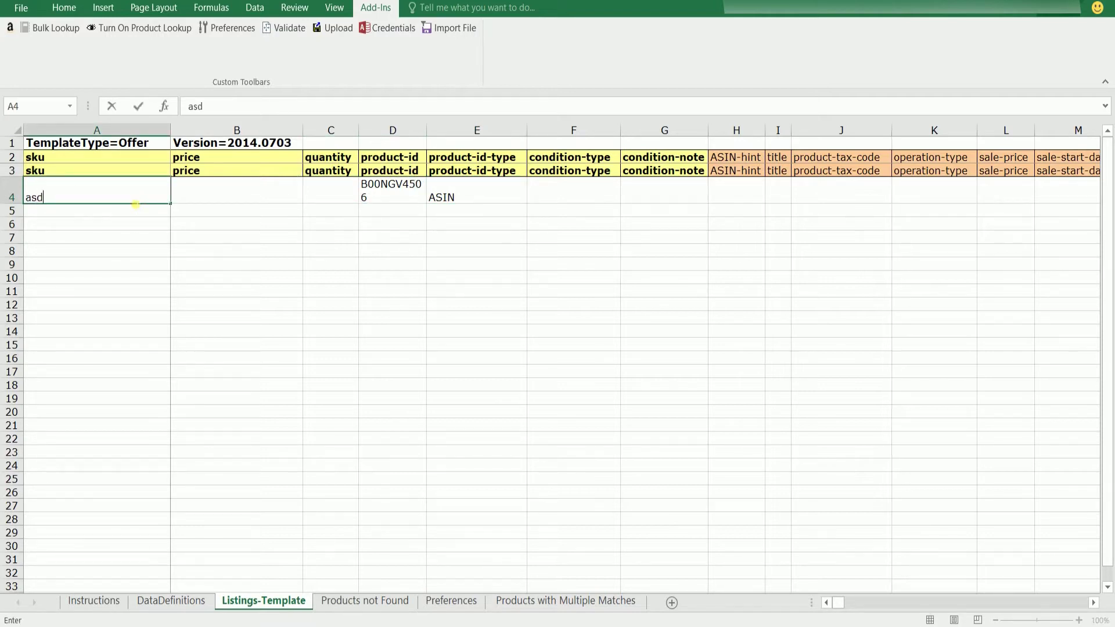
text(123456789)
key(Tab)
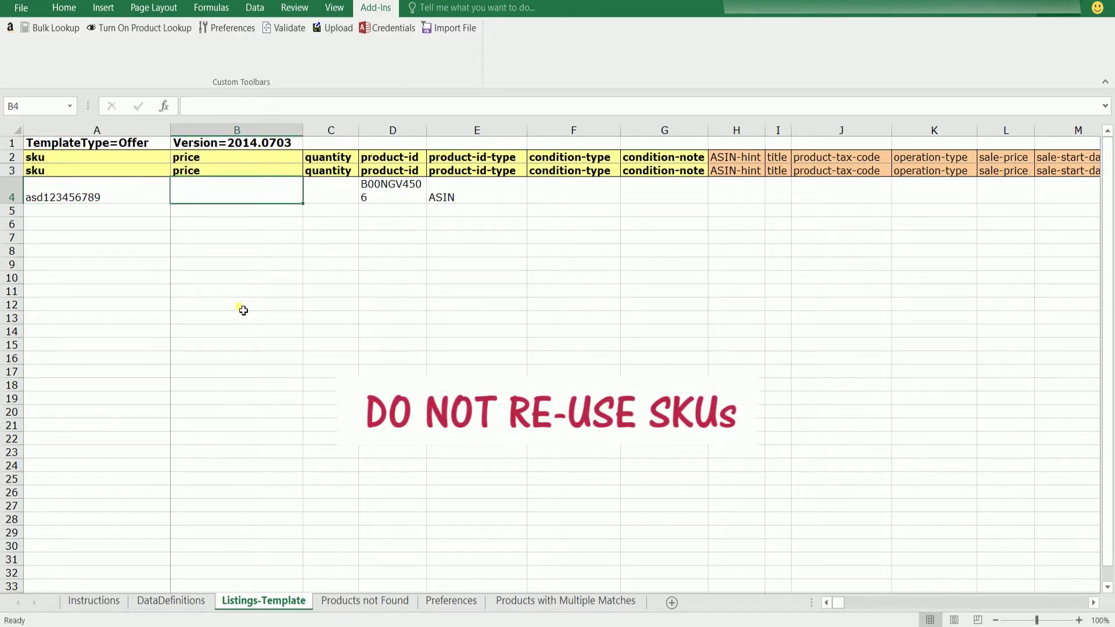
text(84.99)
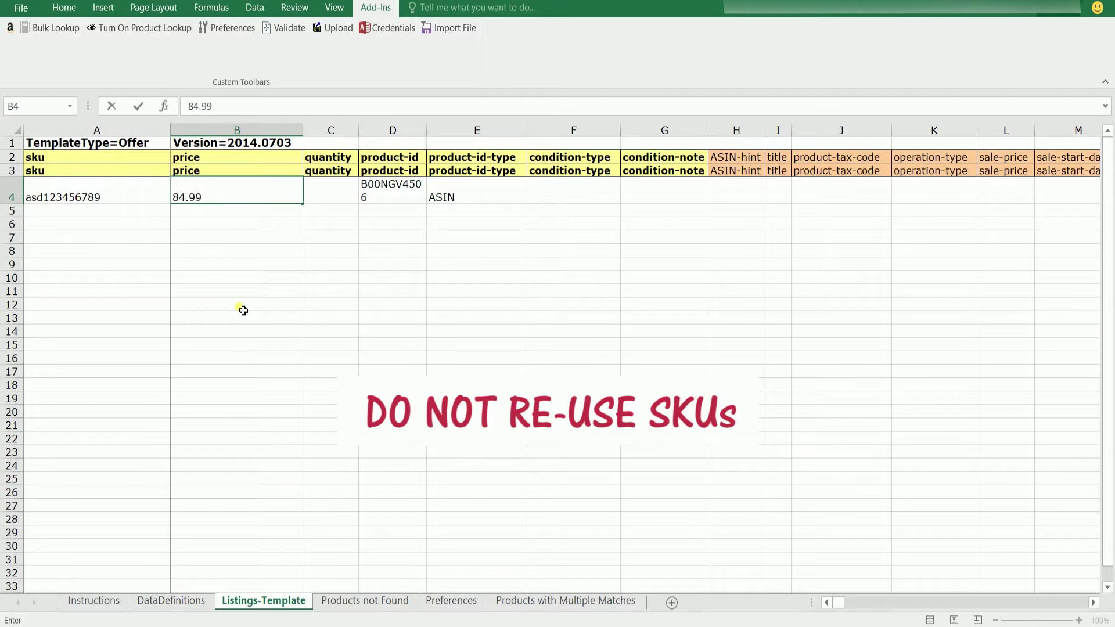
key(Tab)
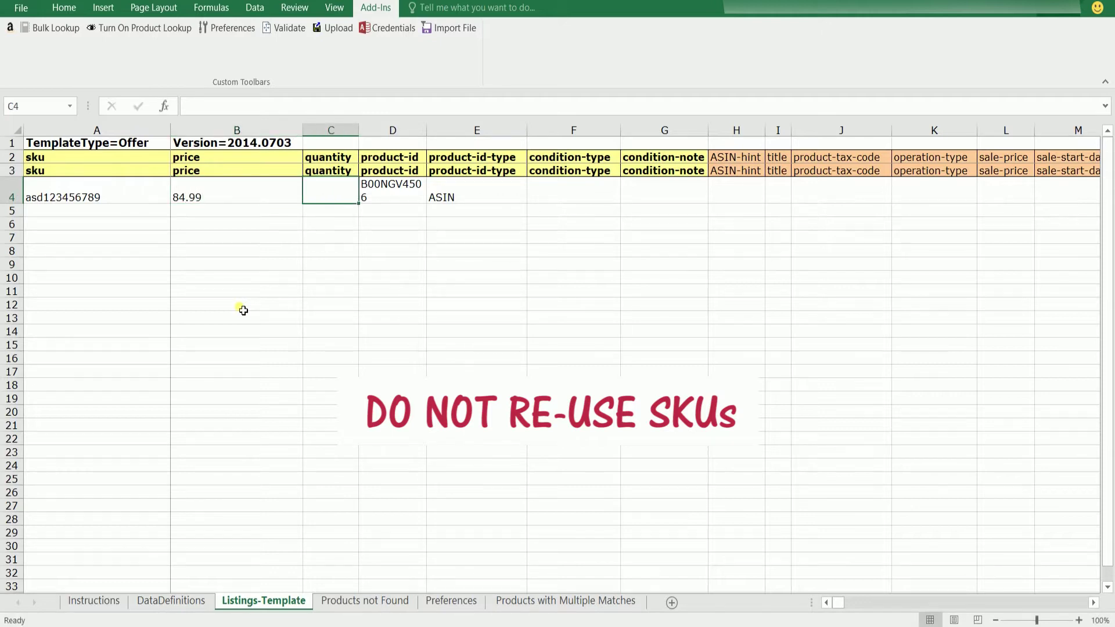
text(200)
key(BackSpace)
key(Tab)
key(Tab)
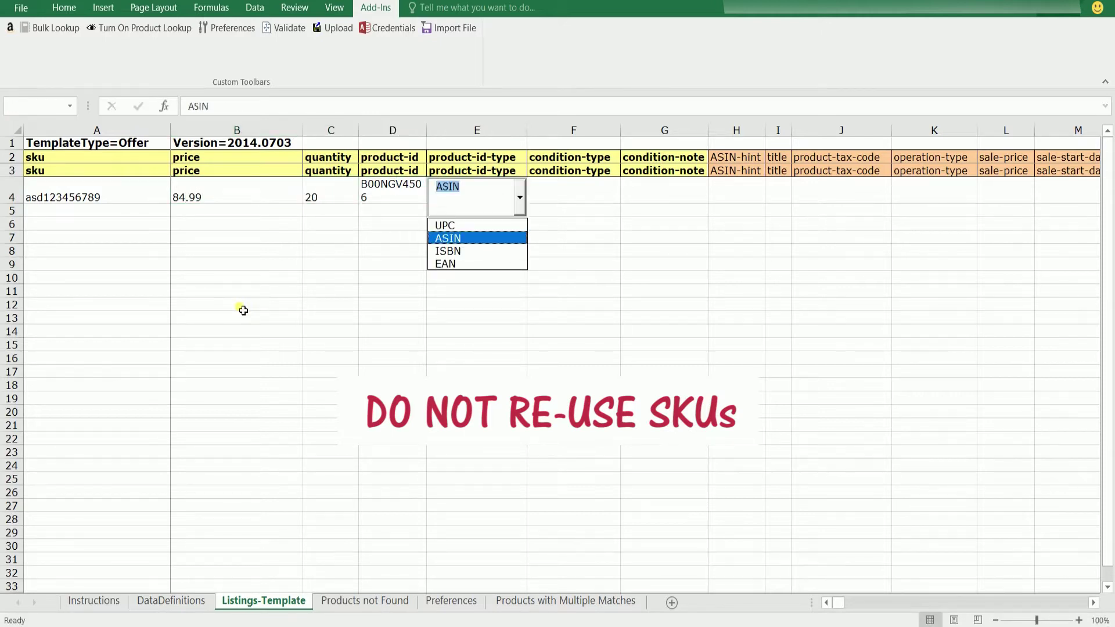
key(Tab)
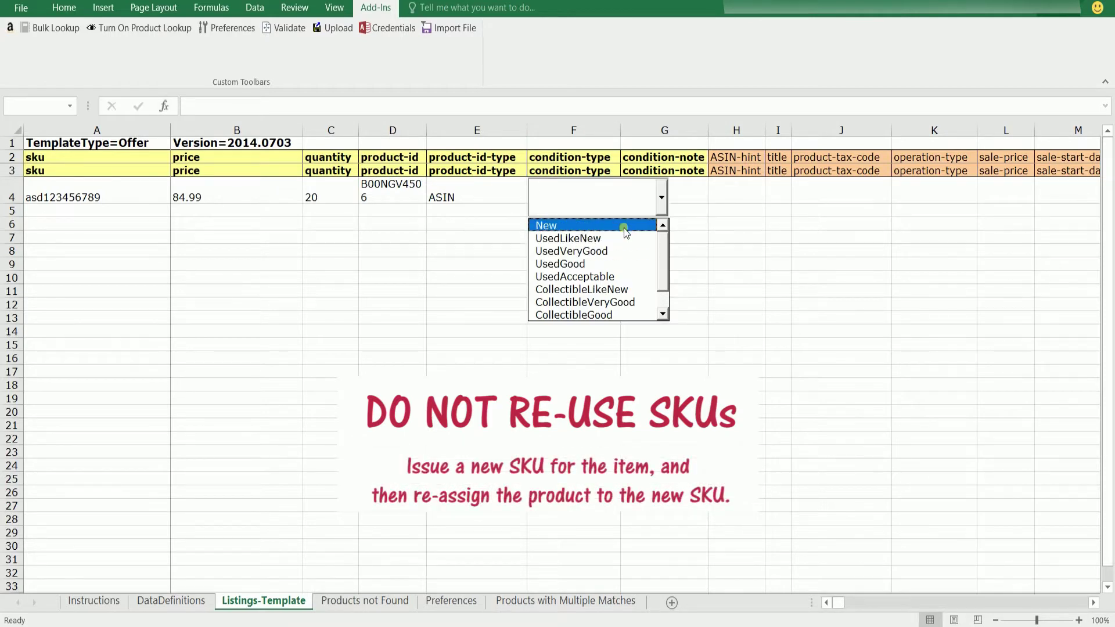
Set the condition to New with the note 'In Original Package'.
click(624, 227)
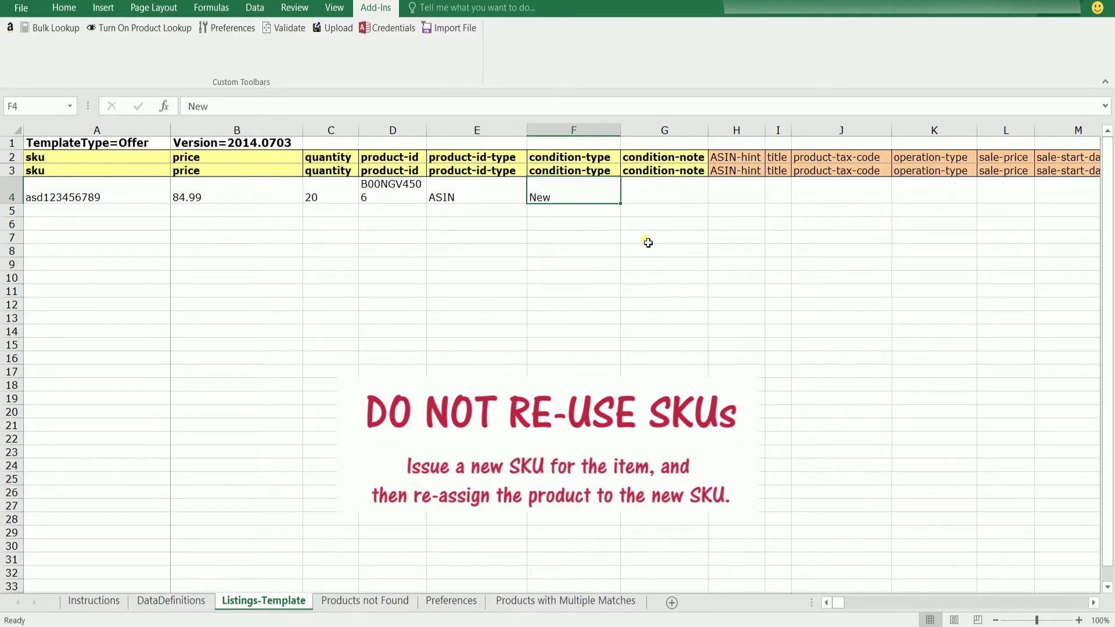
click(672, 195)
text(In Origni)
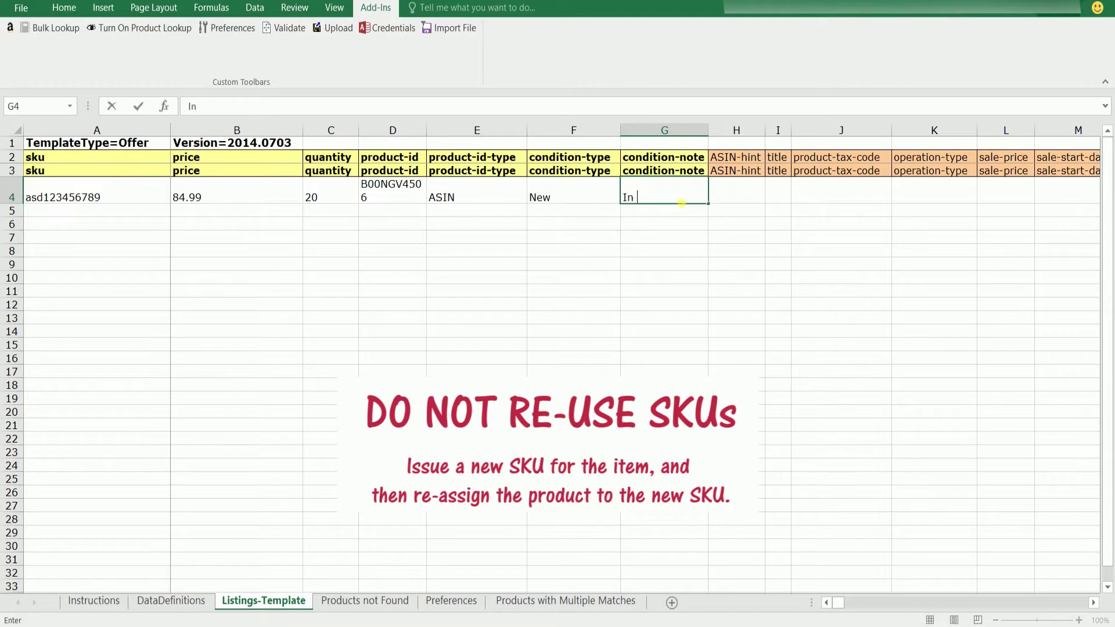
key(BackSpace)
key(BackSpace)
text(inal Package)
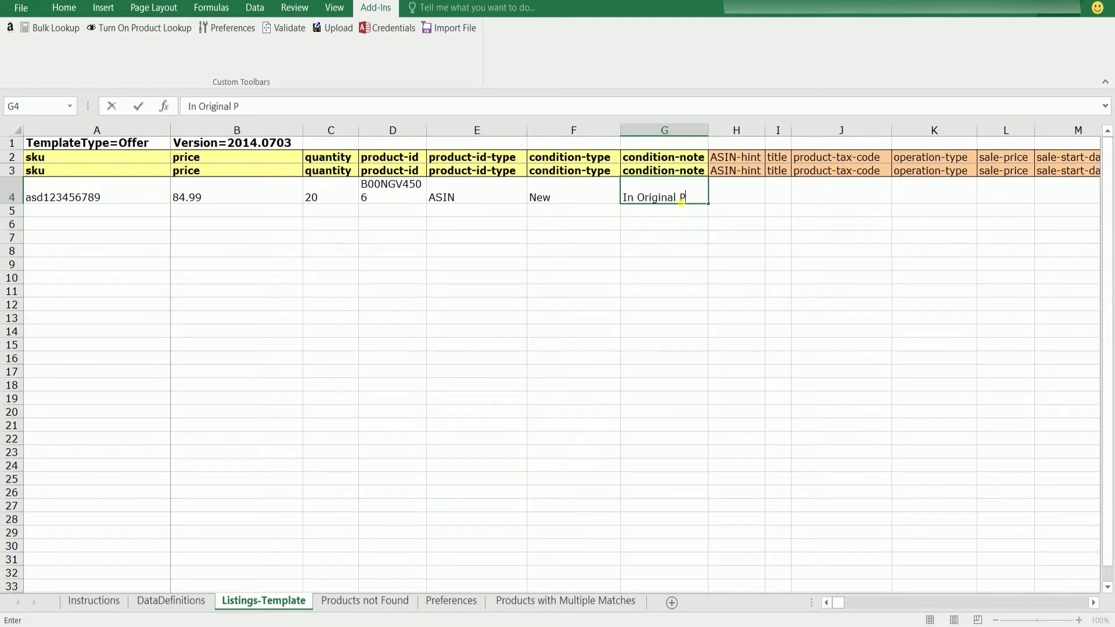
key(Return)
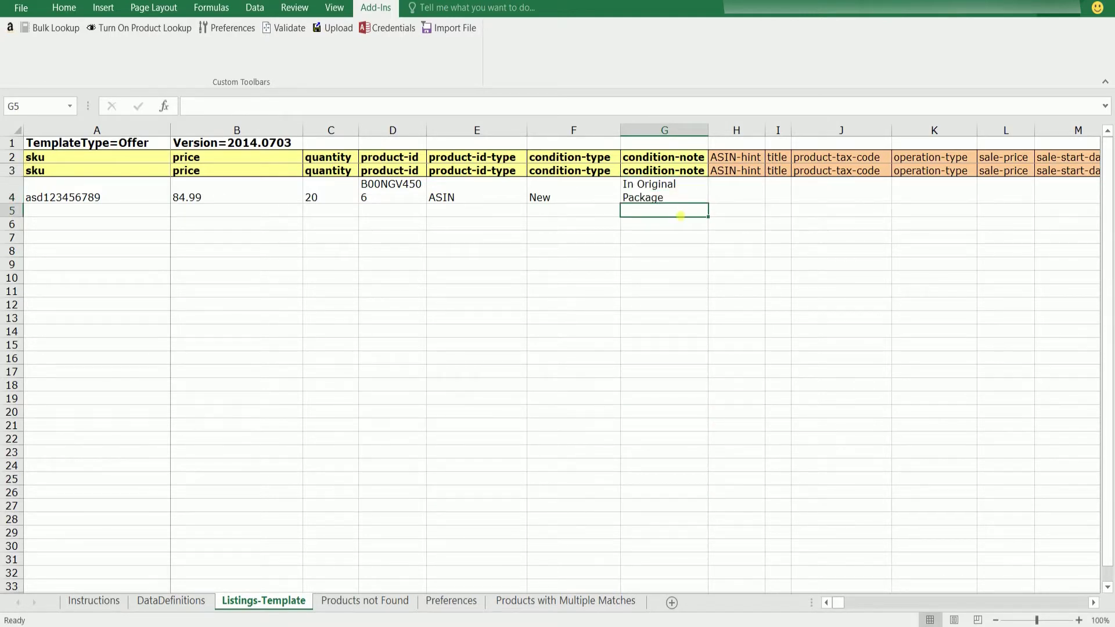
click(682, 238)
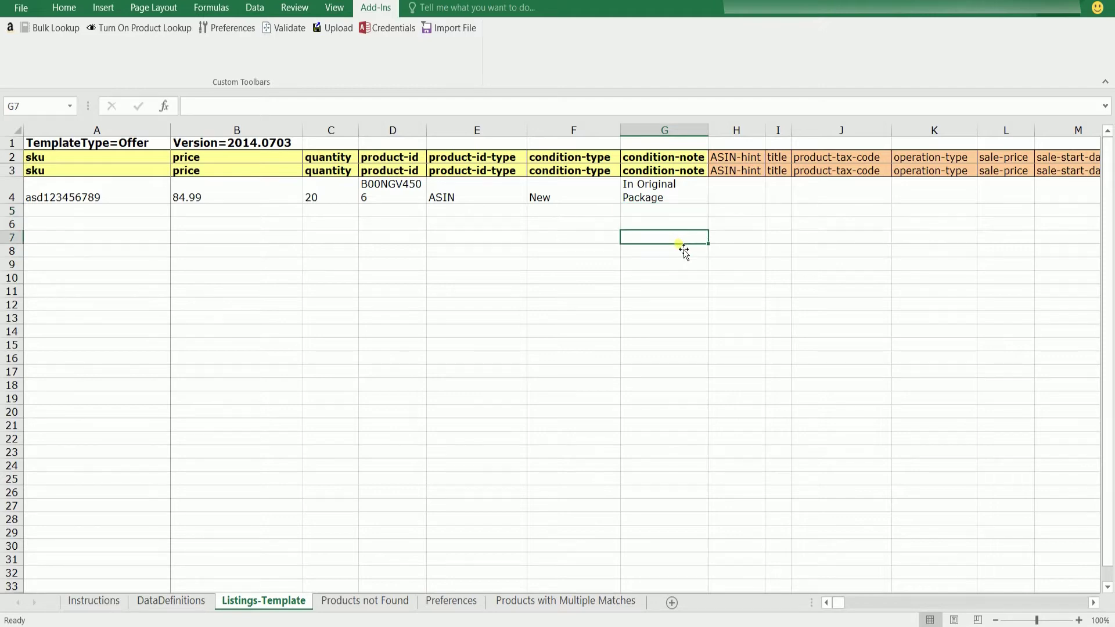
click(25, 9)
Save the workbook on the Desktop as Text (Tab delimited) under the name 'Brandsbo'.
click(32, 149)
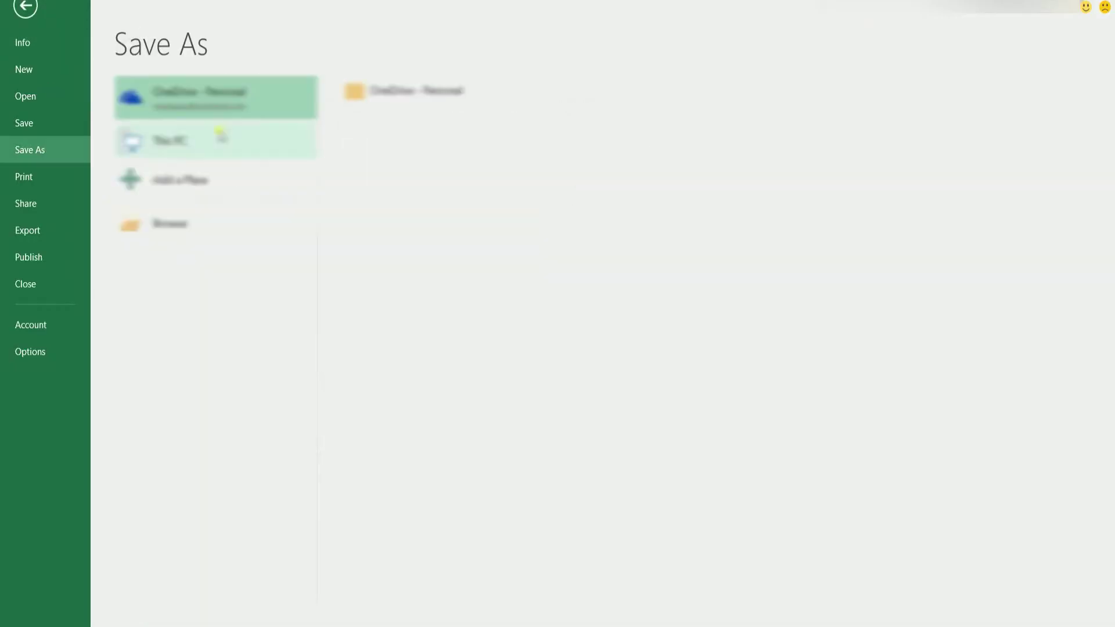
click(254, 221)
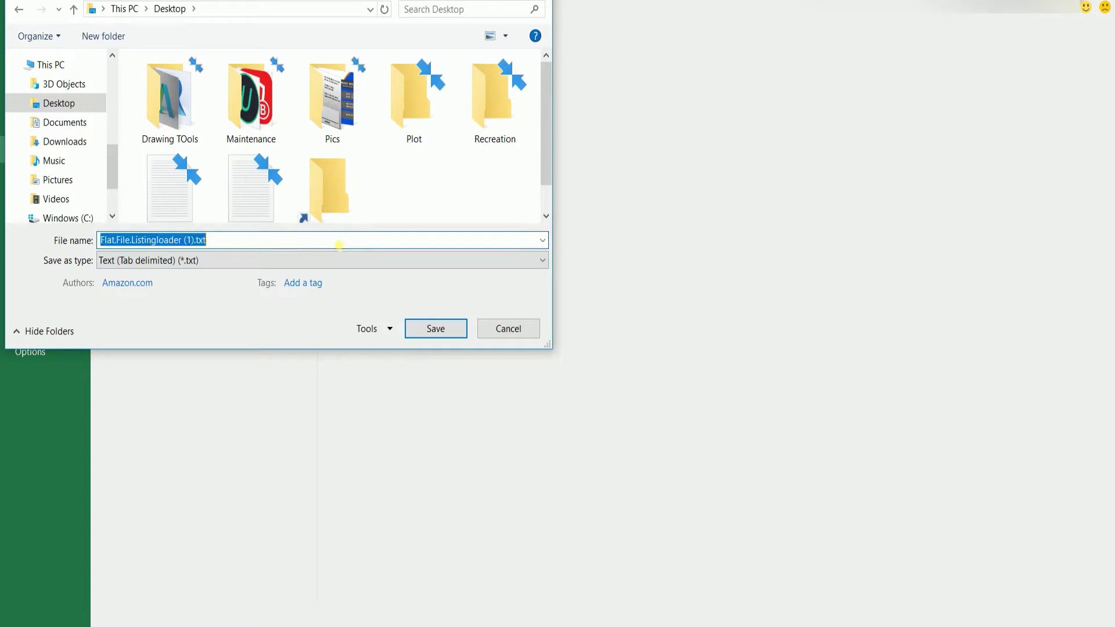
text(Brandsbo)
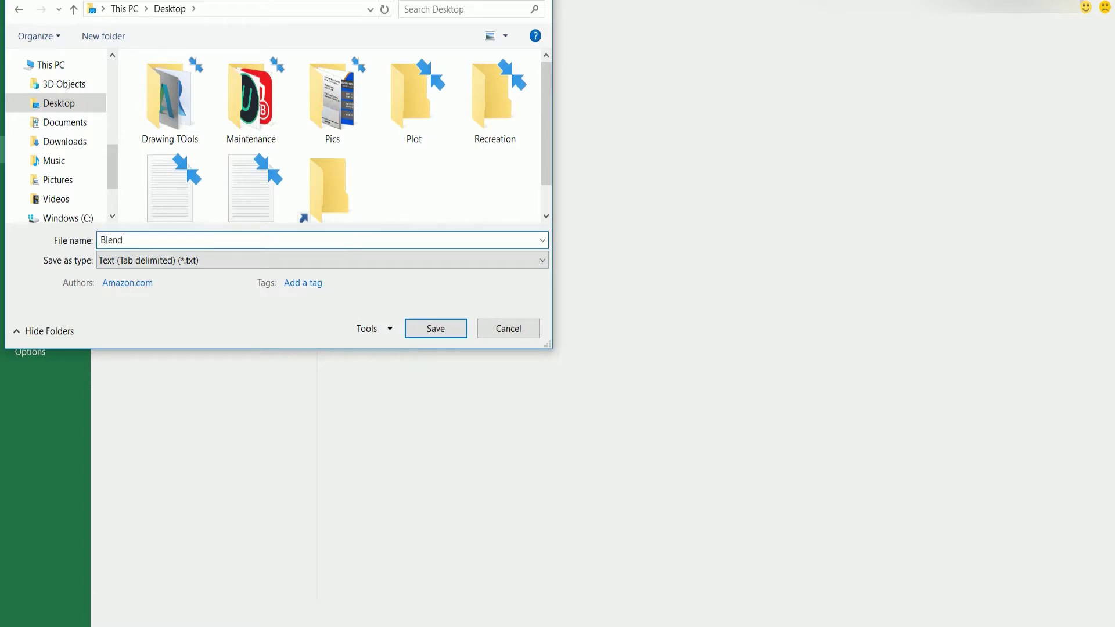
key(Return)
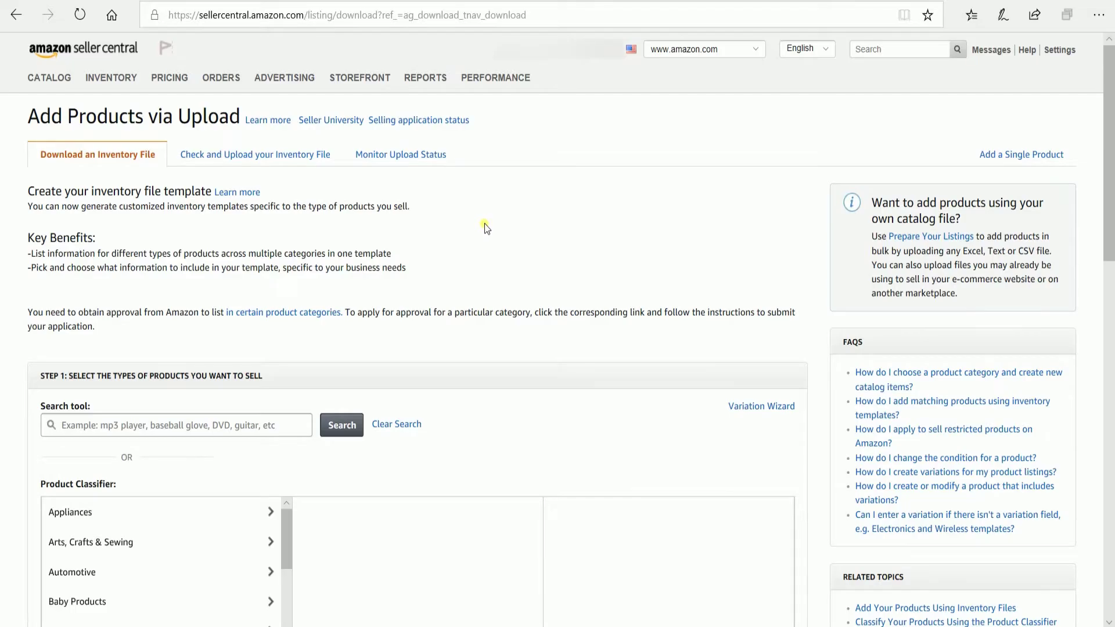
Attach Blenders.txt on the Check and Upload tab and run Check my file.
click(271, 156)
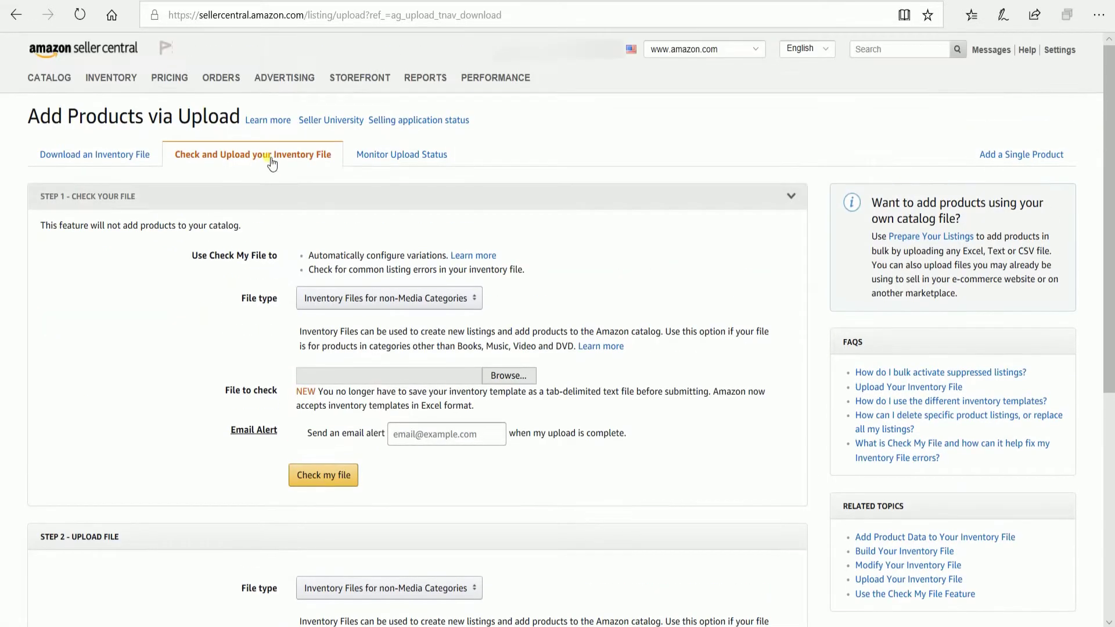
click(475, 299)
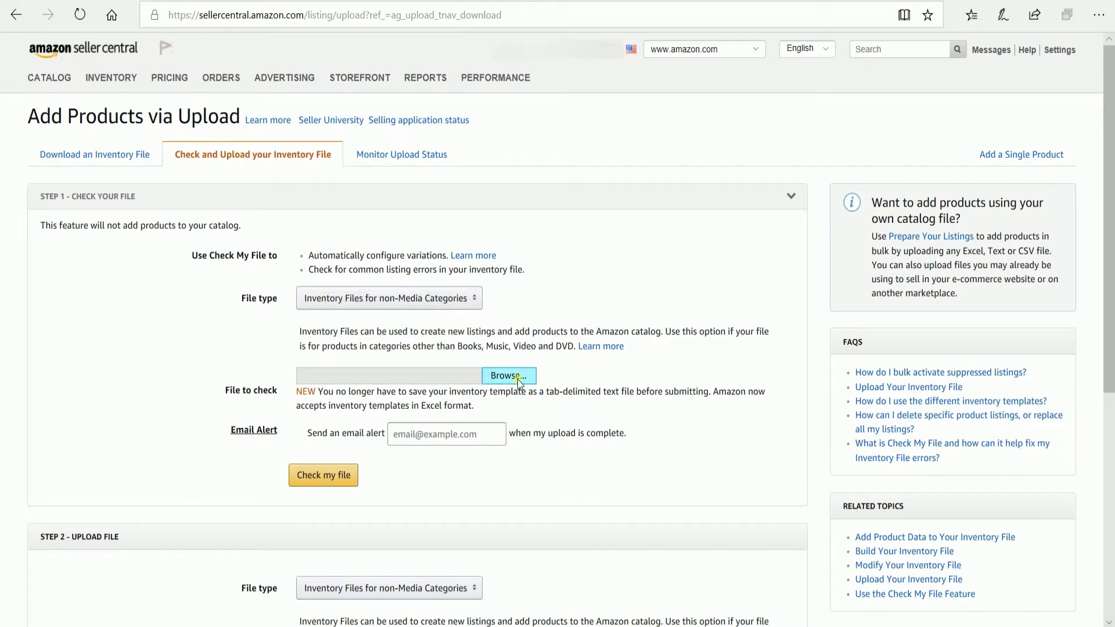
click(476, 299)
click(476, 299)
click(508, 375)
double_click(340, 194)
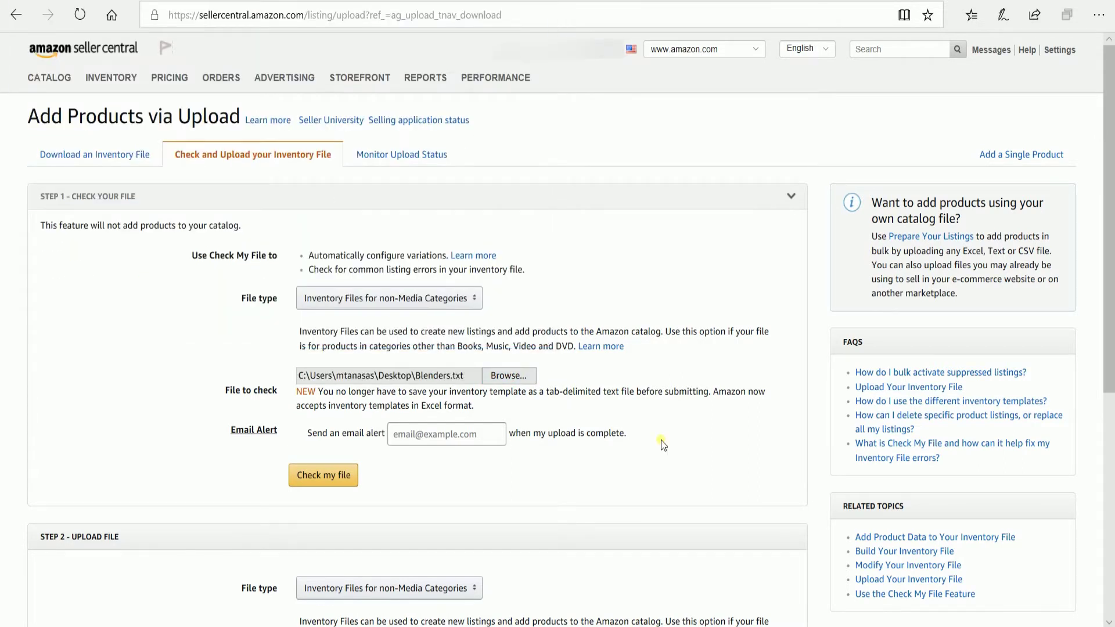
click(339, 476)
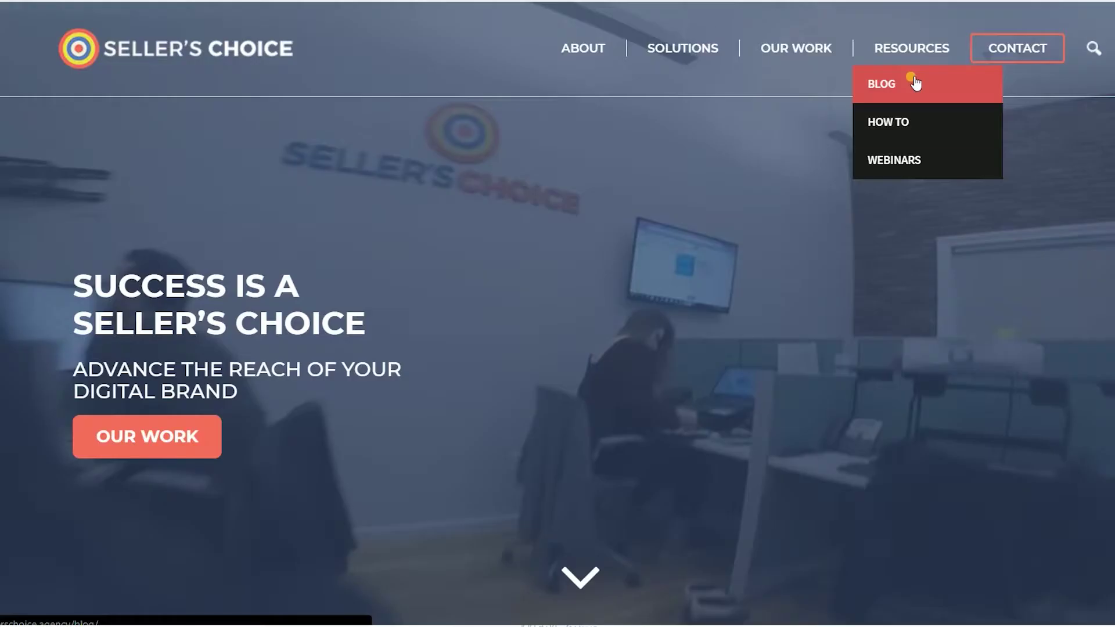
Open the Seller's Choice How To page and skim it.
click(865, 120)
scroll(855, 198, down, 3)
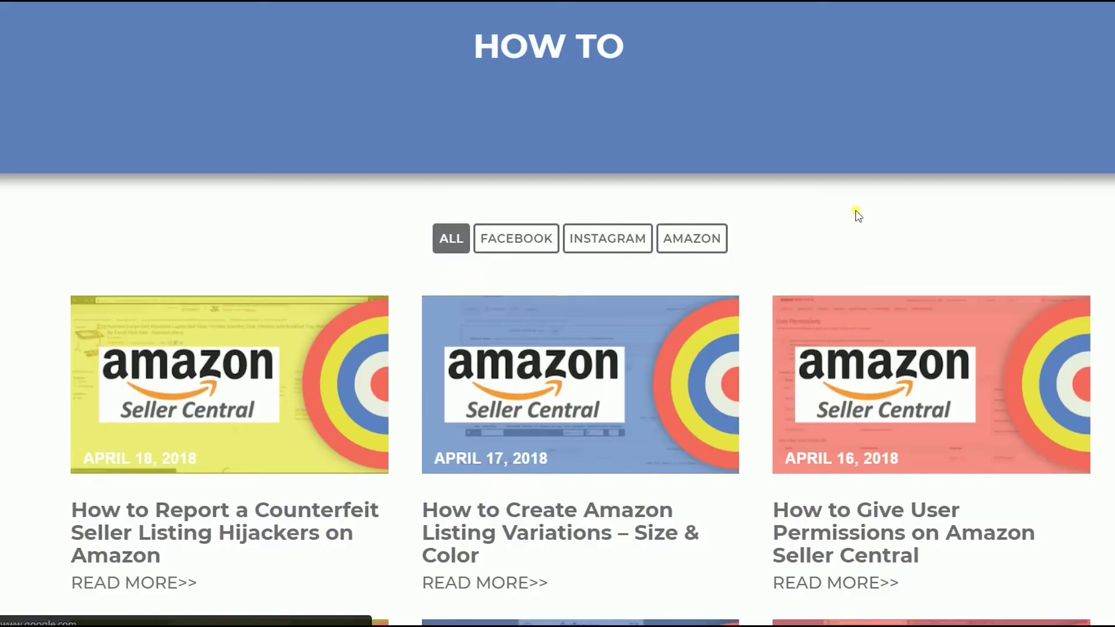
scroll(853, 231, up, 3)
View the Webinars page, then go back and scroll through the previous page.
mouse_move(959, 49)
click(908, 162)
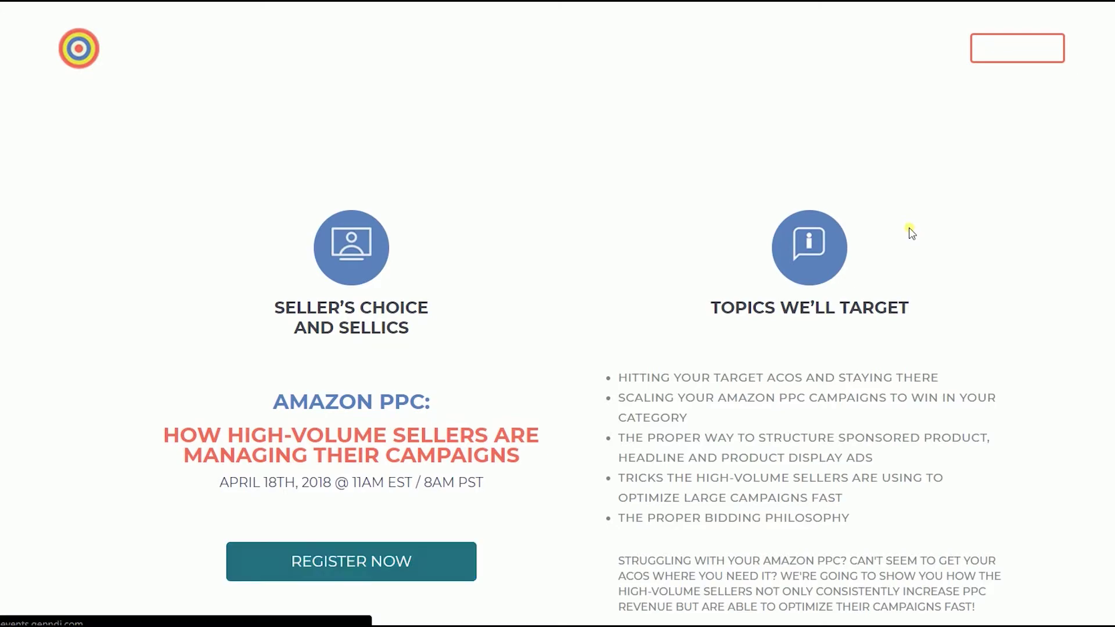
scroll(911, 233, down, 5)
scroll(955, 110, up, 6)
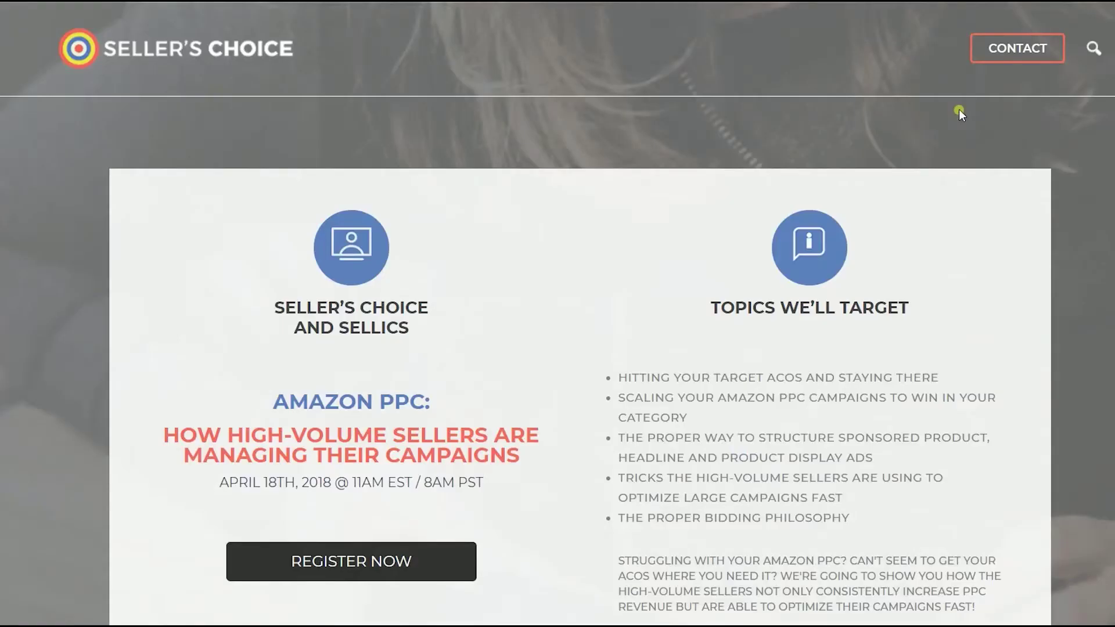
key(alt+Left)
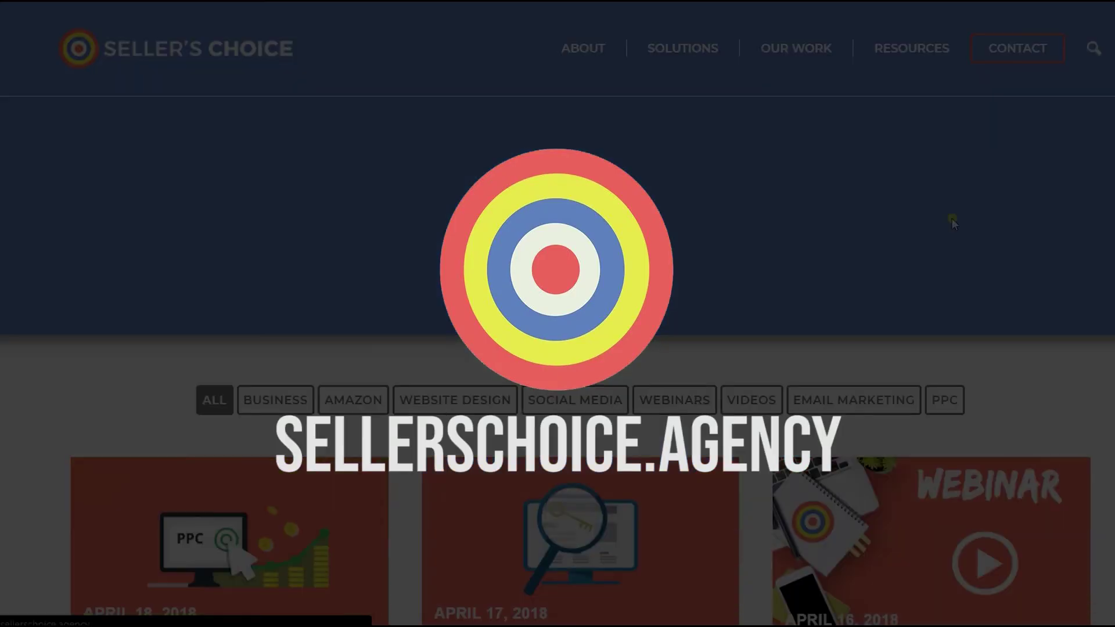
scroll(952, 219, down, 14)
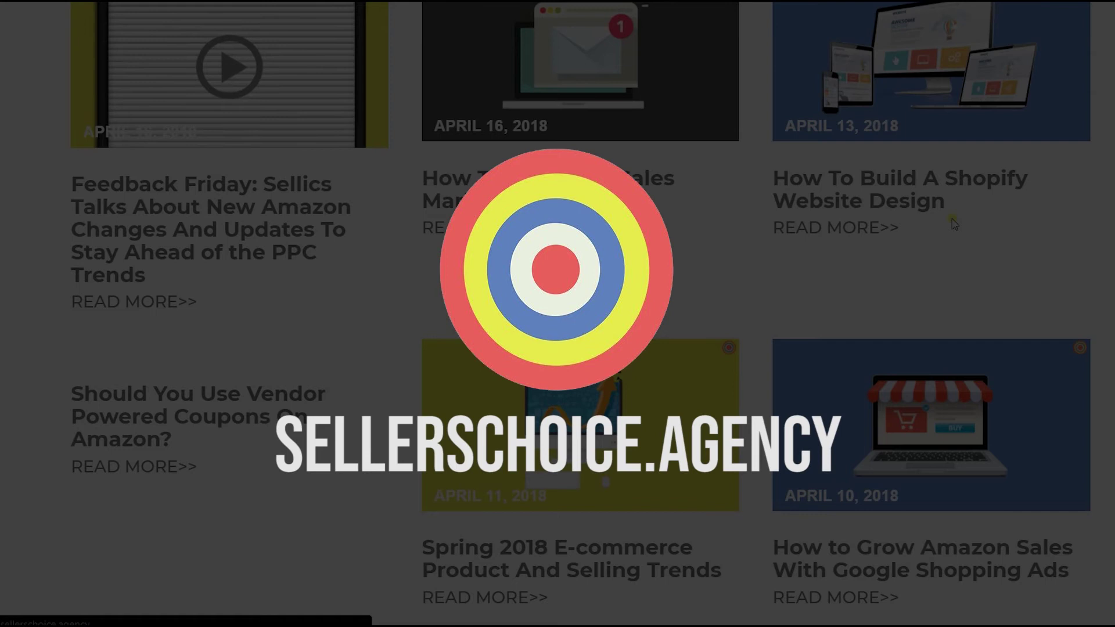
scroll(954, 223, up, 15)
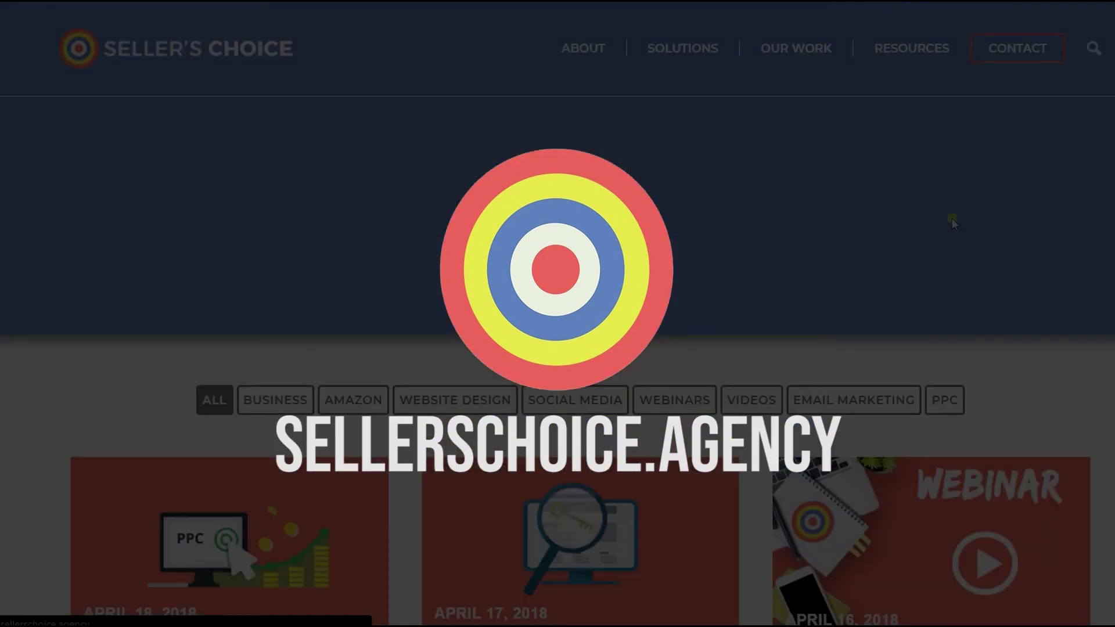